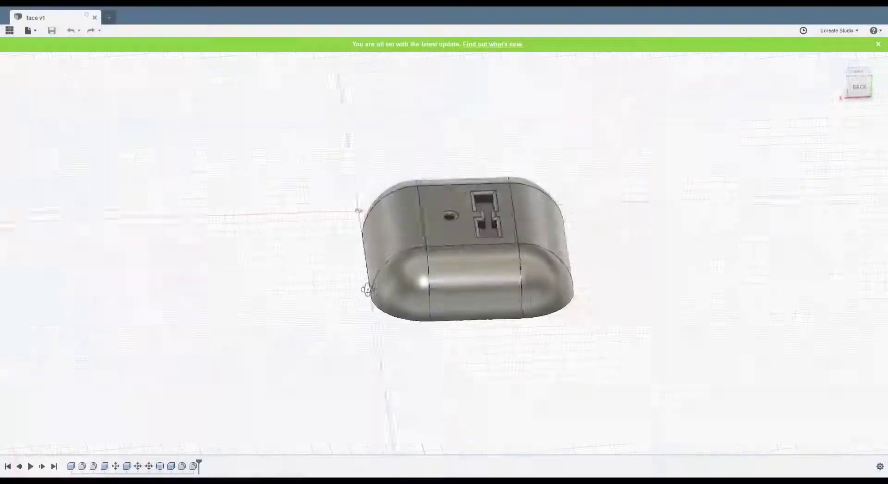
# Start a blank Untitled project on the default 12 × 8 × 0.5 in Birch Plywood
pyautogui.keyDown('shift'); pyautogui.moveTo(361, 288); pyautogui.dragTo(518, 270, button='middle'); pyautogui.keyUp('shift')
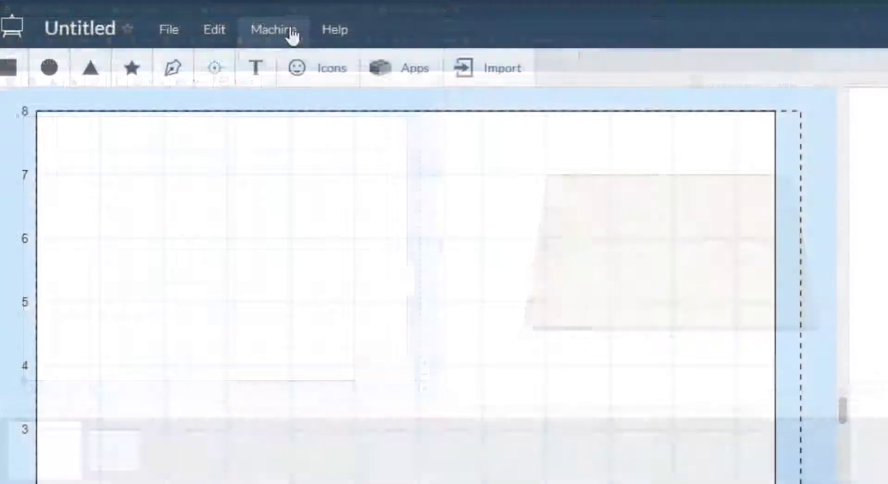
# Choose Carvey from the machine list in the Machine settings
pyautogui.click(147, 62)
pyautogui.click(331, 100)
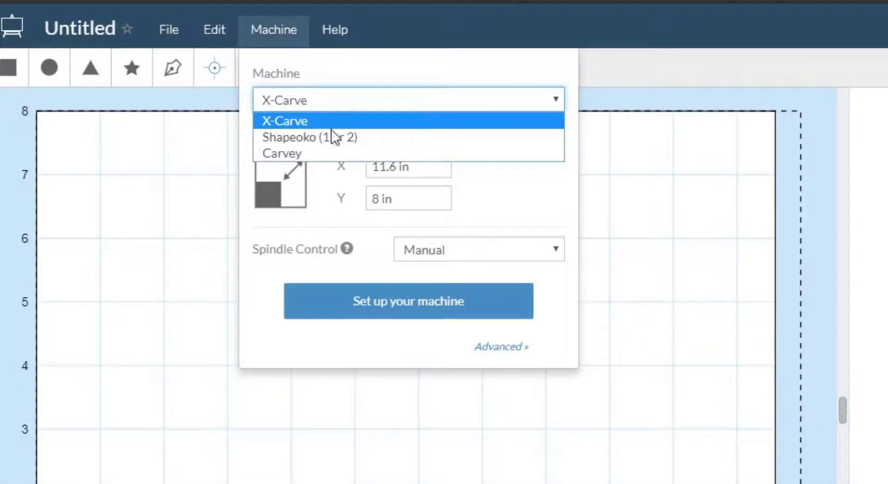
pyautogui.click(325, 149)
pyautogui.click(336, 208)
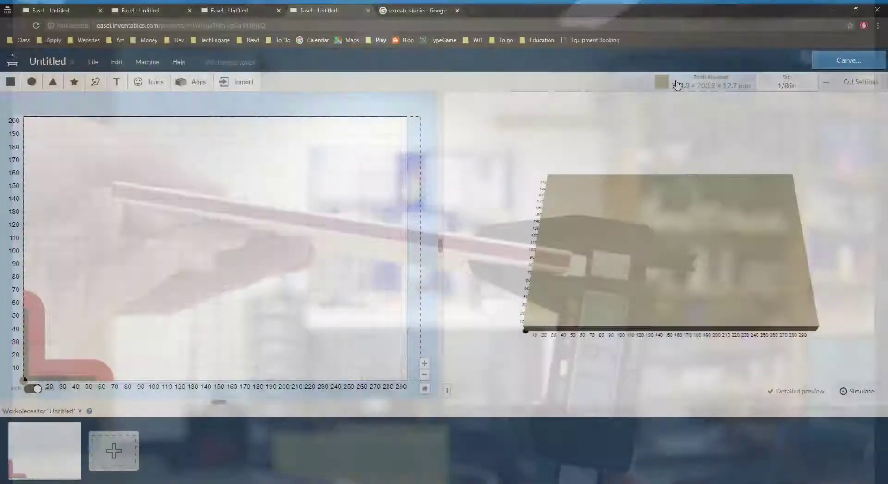
# Set the material to Two-Color HDPE with width 150, length 150 and thickness 6.5 mm
pyautogui.click(676, 85)
pyautogui.click(569, 151)
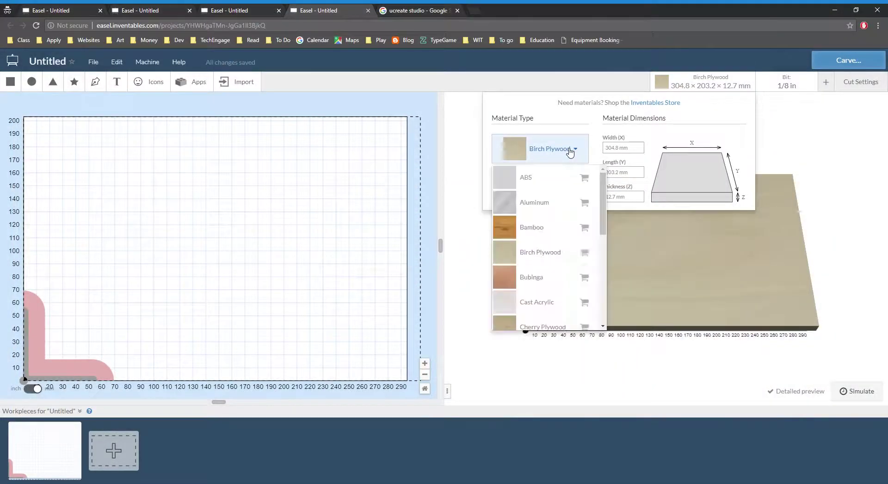
pyautogui.scroll(-5, 560, 203)
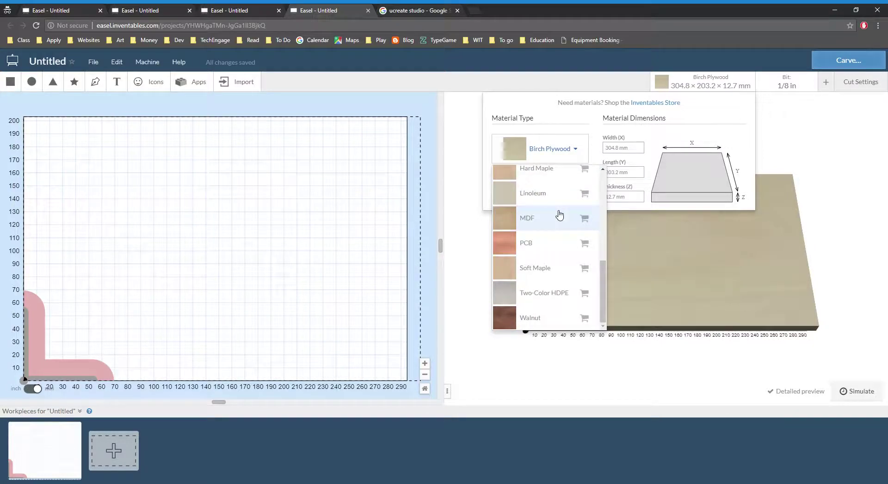
pyautogui.click(545, 293)
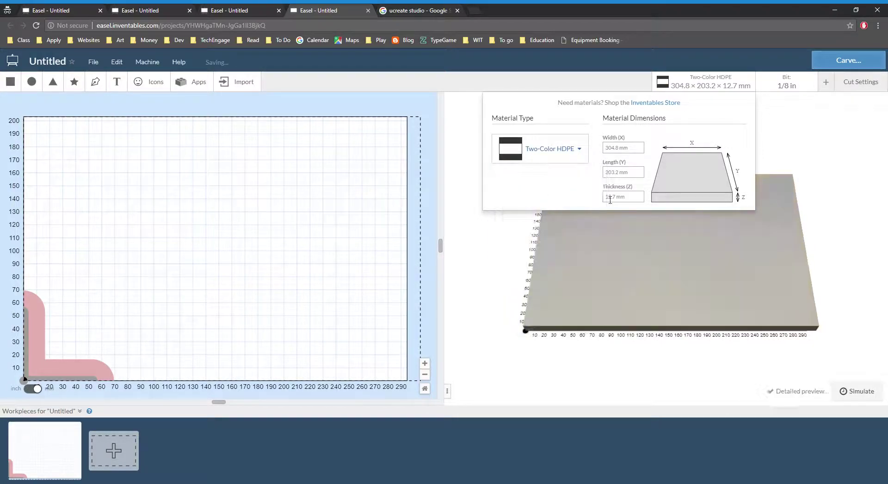
pyautogui.click(616, 148)
pyautogui.write('150')
pyautogui.press('Tab')
pyautogui.write('150')
pyautogui.press('Tab')
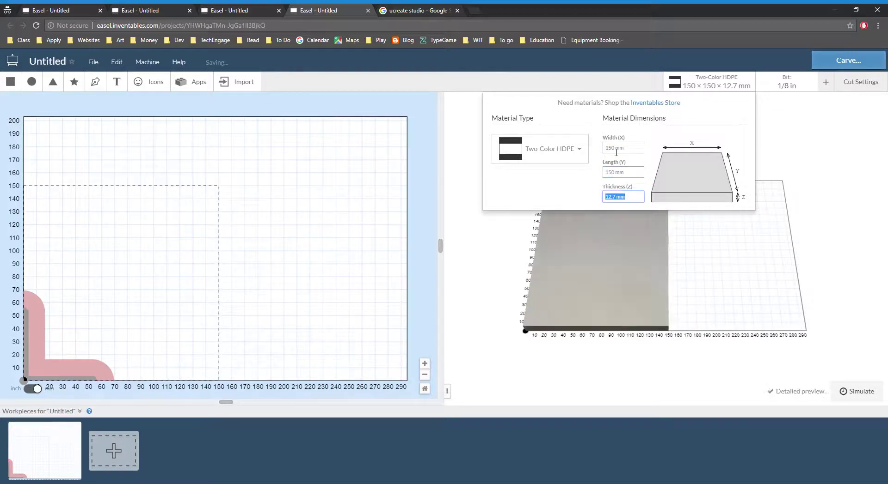
pyautogui.write('6.5')
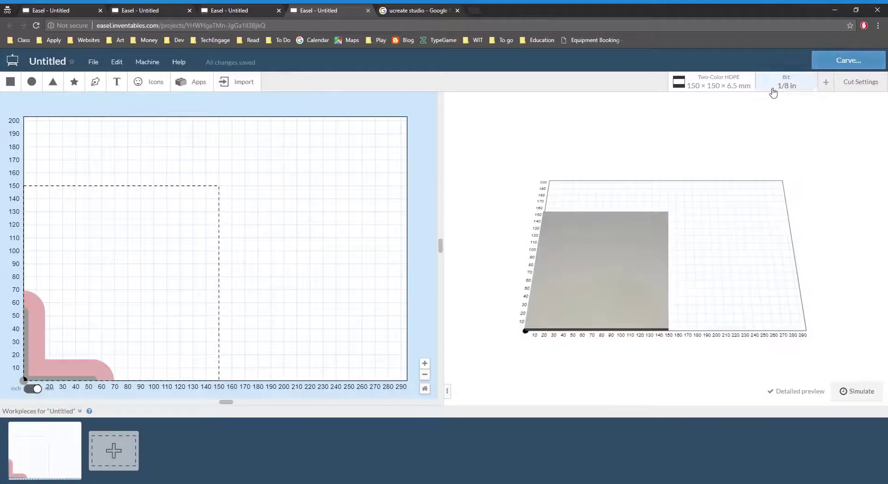
# Select the 1/16 in upcut end mill as the cutting bit
pyautogui.click(773, 91)
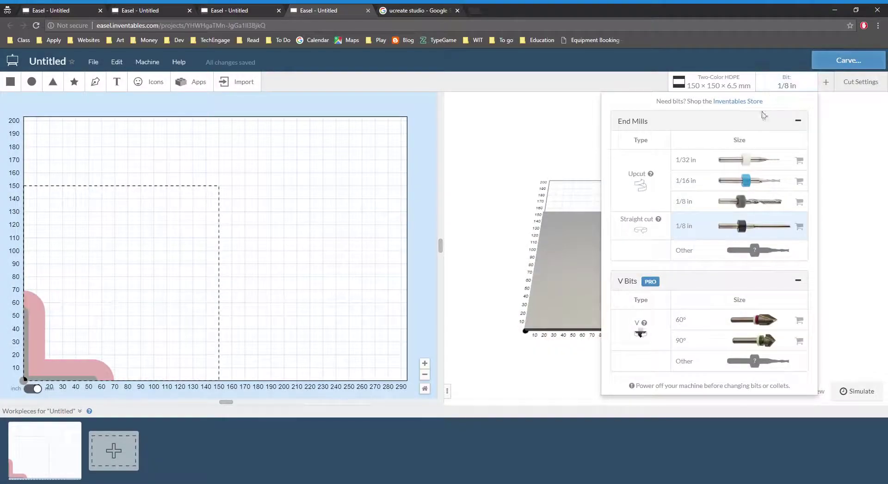
pyautogui.click(723, 186)
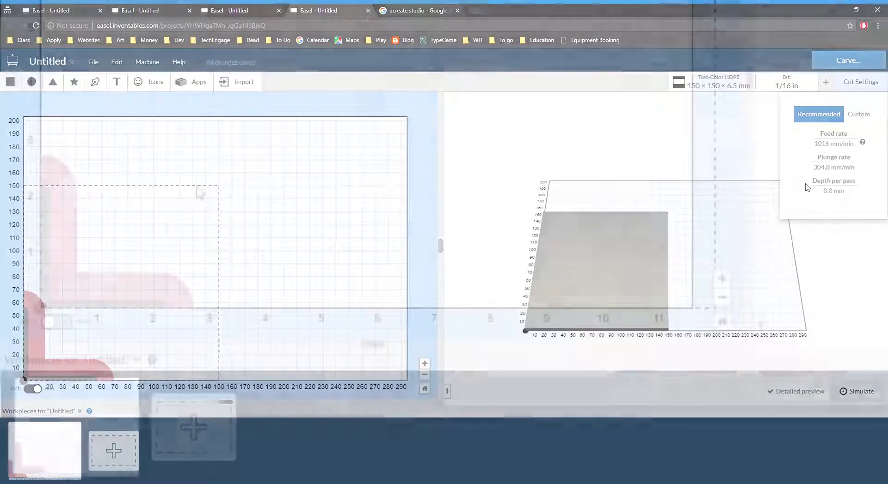
# Toggle the rulers between inches and mm, leave them on mm, and show the Import options
pyautogui.click(36, 389)
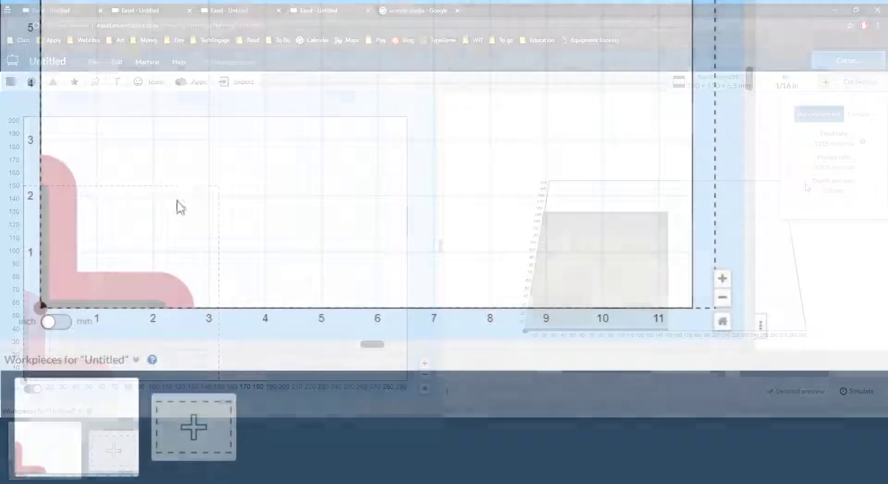
pyautogui.click(67, 329)
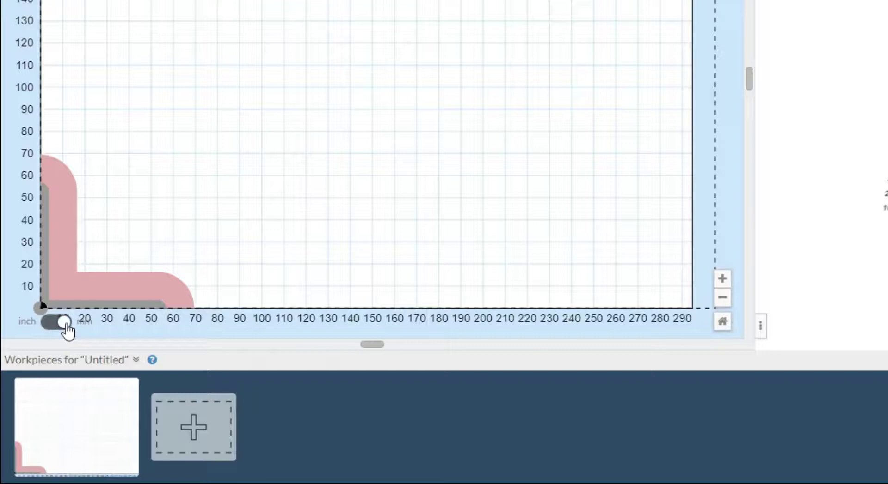
pyautogui.click(67, 329)
pyautogui.click(57, 322)
pyautogui.click(67, 329)
pyautogui.click(67, 330)
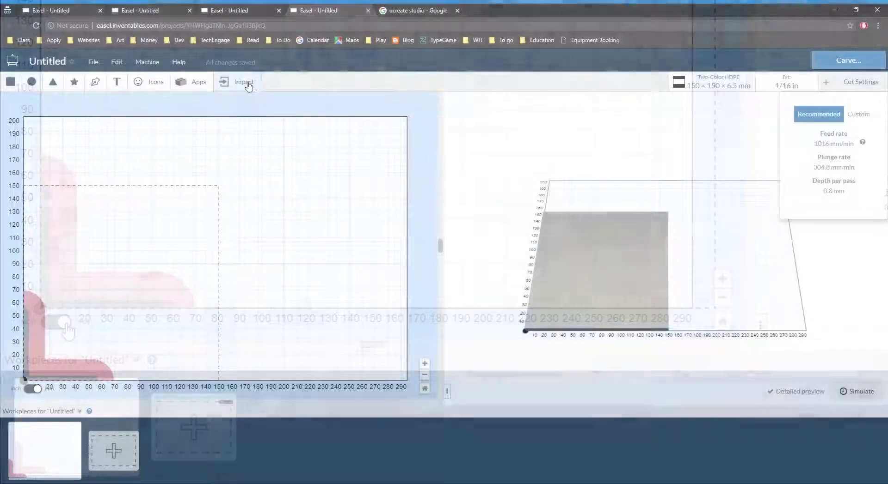
pyautogui.click(244, 83)
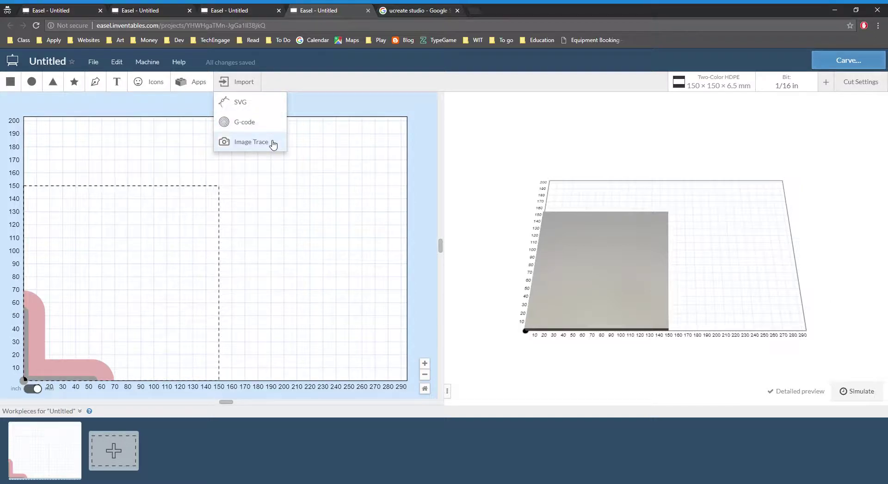
# Image-trace the uCreate Studio logo from its pasted web link and import it
pyautogui.click(272, 143)
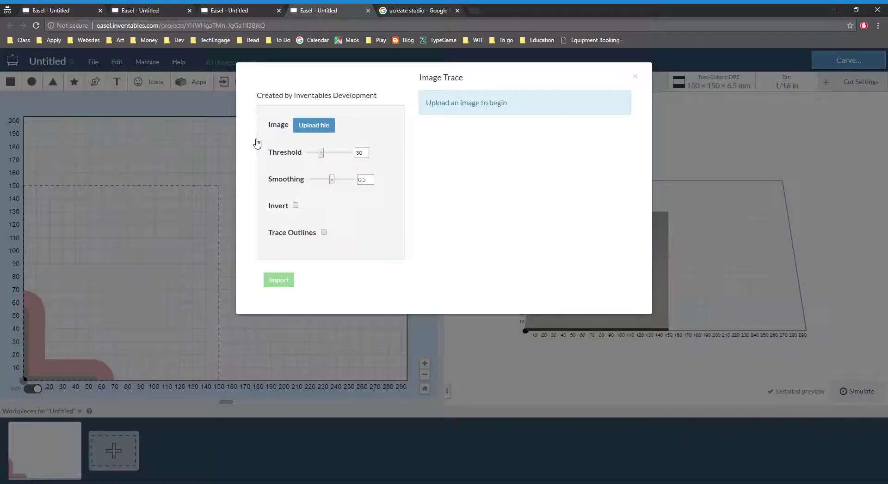
pyautogui.click(313, 126)
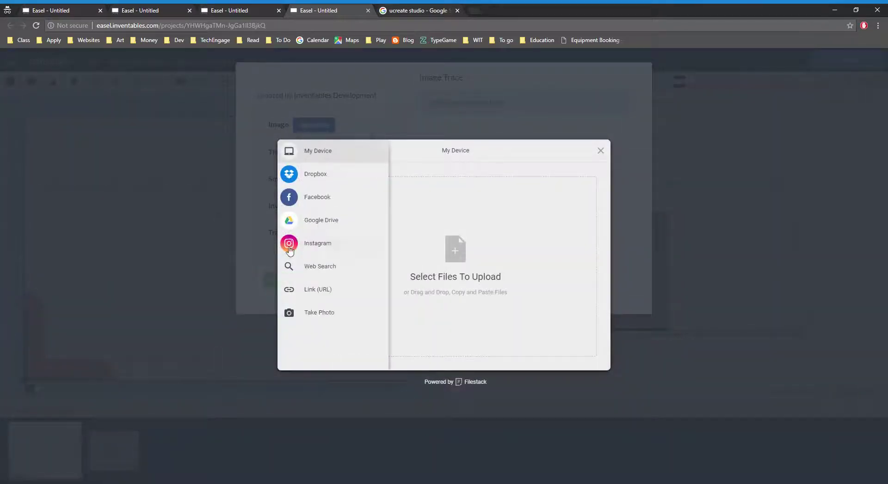
pyautogui.click(295, 291)
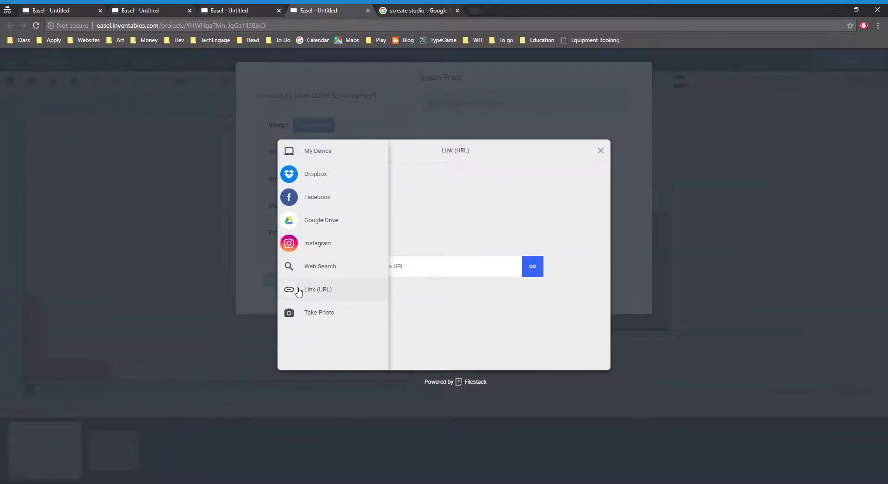
pyautogui.click(407, 273)
pyautogui.hotkey('ctrl', 'v')
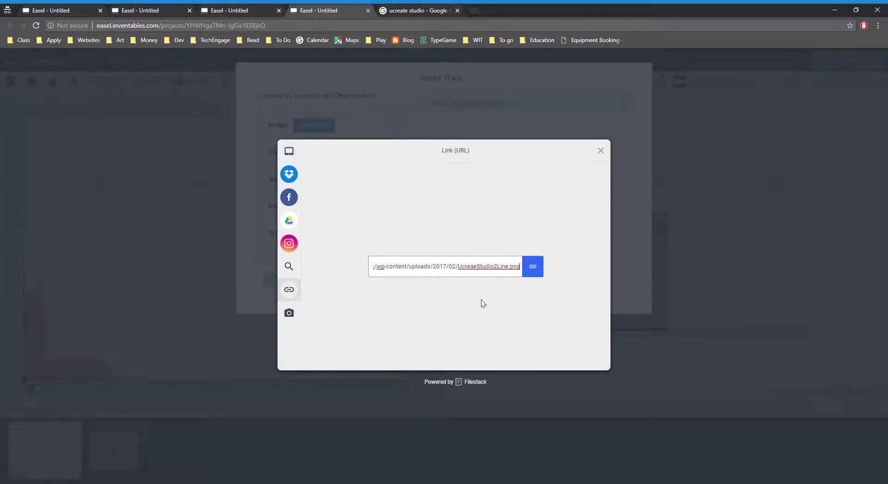
pyautogui.click(540, 267)
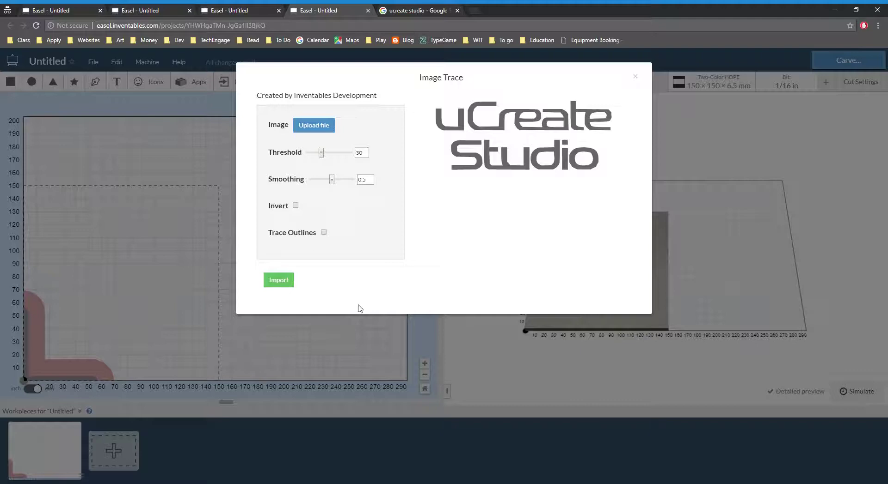
pyautogui.click(279, 280)
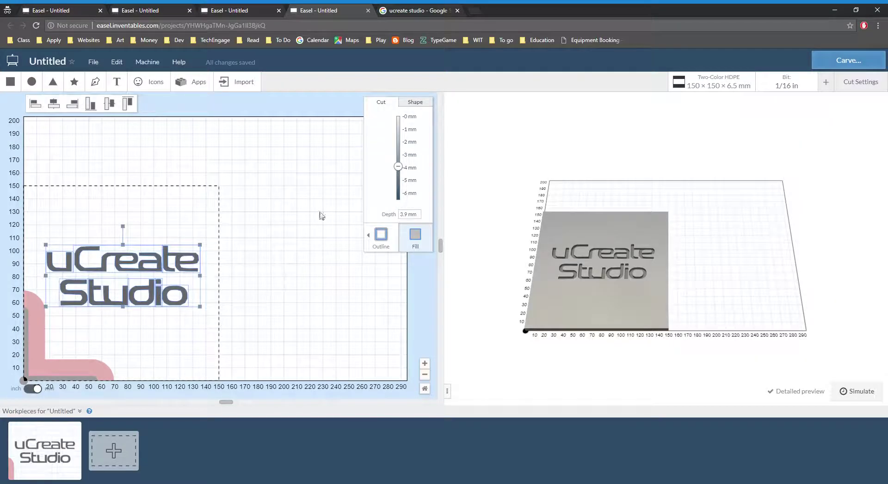
pyautogui.moveTo(402, 171)
pyautogui.mouseDown()
pyautogui.moveTo(406, 189)
pyautogui.moveTo(404, 167)
pyautogui.mouseUp()
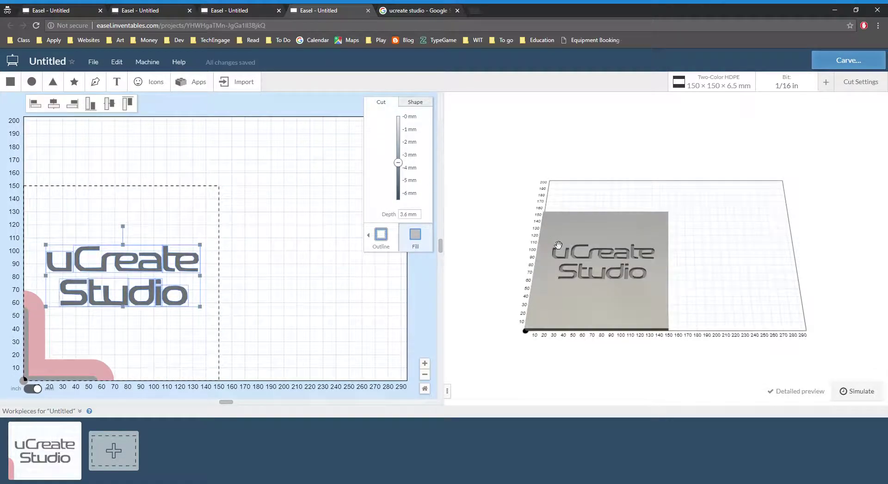
pyautogui.click(859, 392)
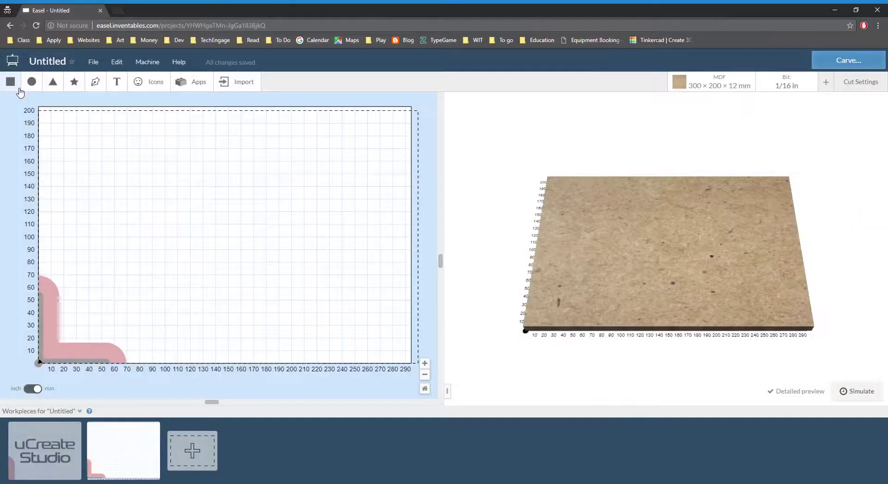
# Add a 220 × 170 mm rectangle at X 150, Y 110 mm and set it to outline cut
pyautogui.click(19, 89)
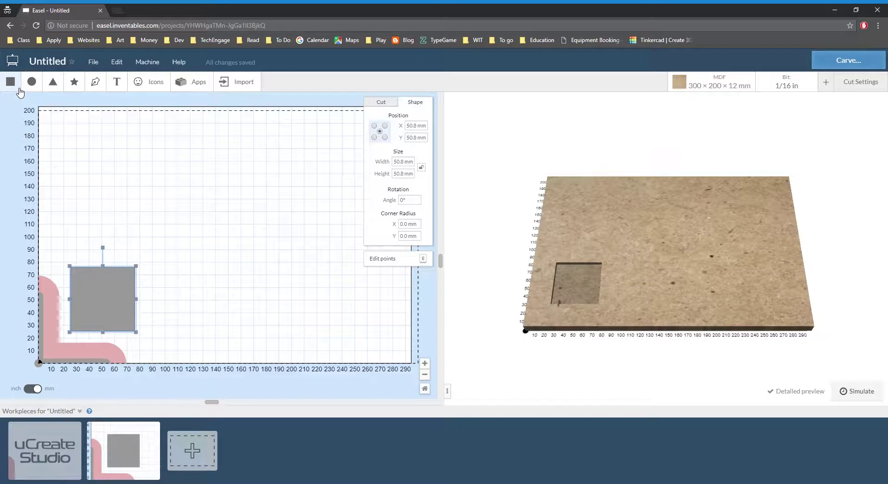
pyautogui.click(425, 127)
pyautogui.write('150')
pyautogui.press('Tab')
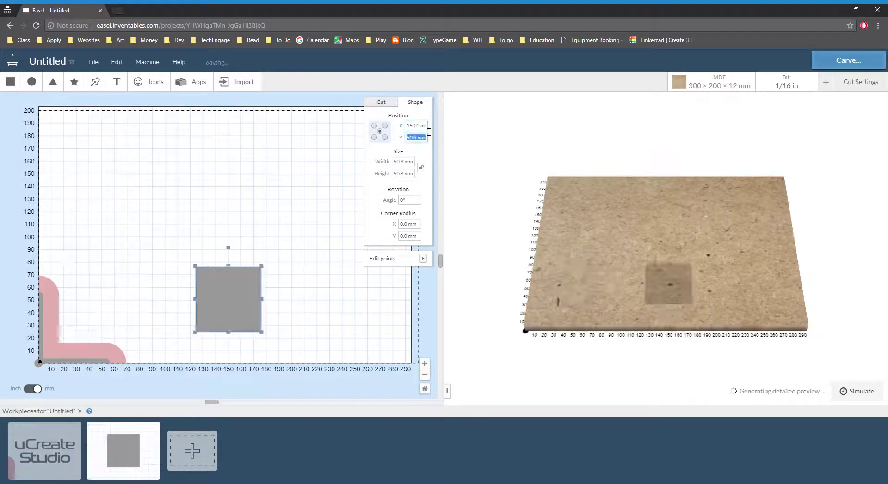
pyautogui.write('110')
pyautogui.press('Tab')
pyautogui.write('2')
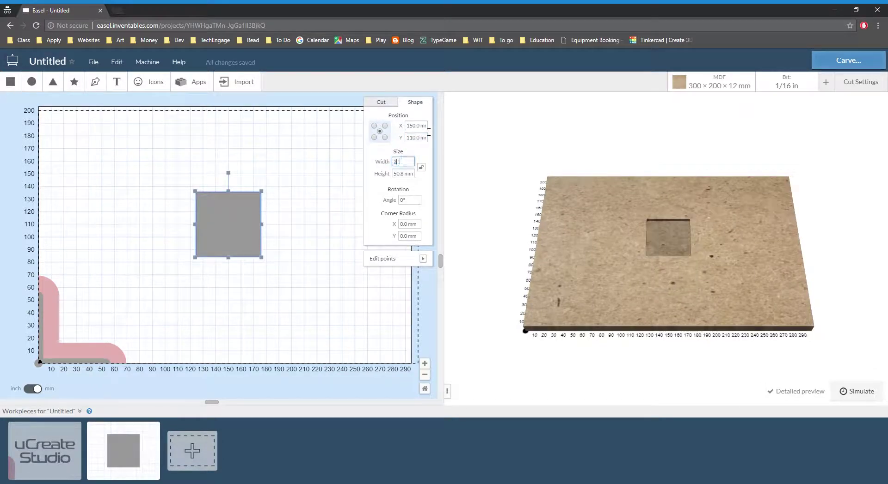
pyautogui.write('20')
pyautogui.press('Tab')
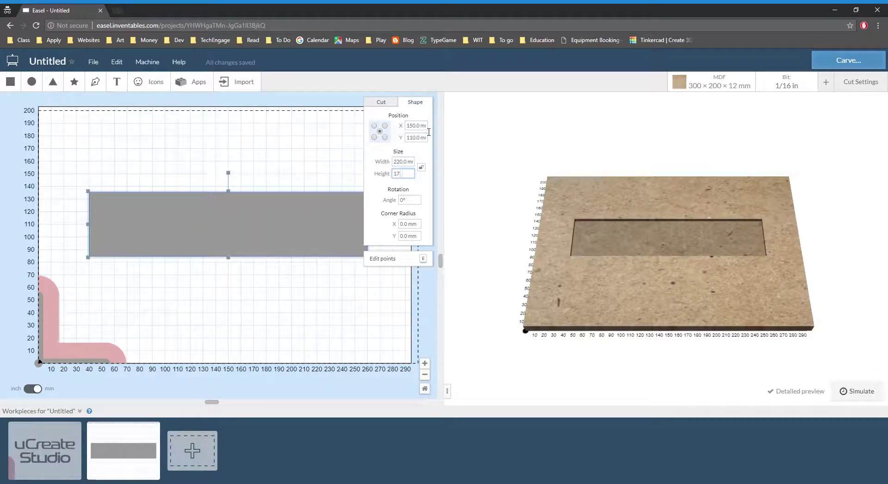
pyautogui.write('170')
pyautogui.press('Return')
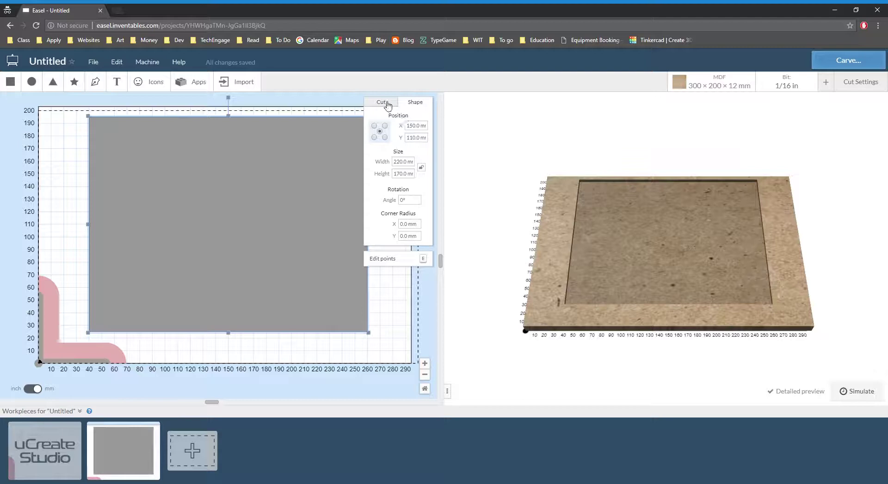
pyautogui.click(387, 106)
pyautogui.click(380, 236)
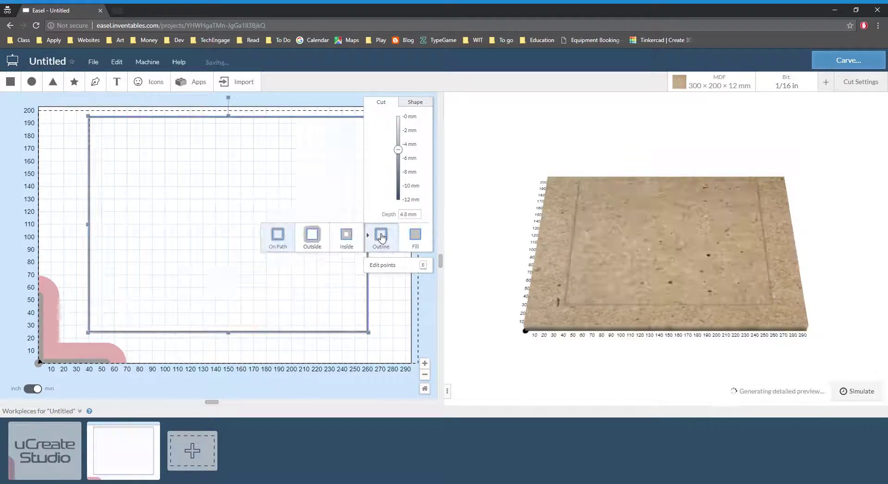
# Cut outside the rectangle's line at the full 12 mm depth
pyautogui.click(318, 232)
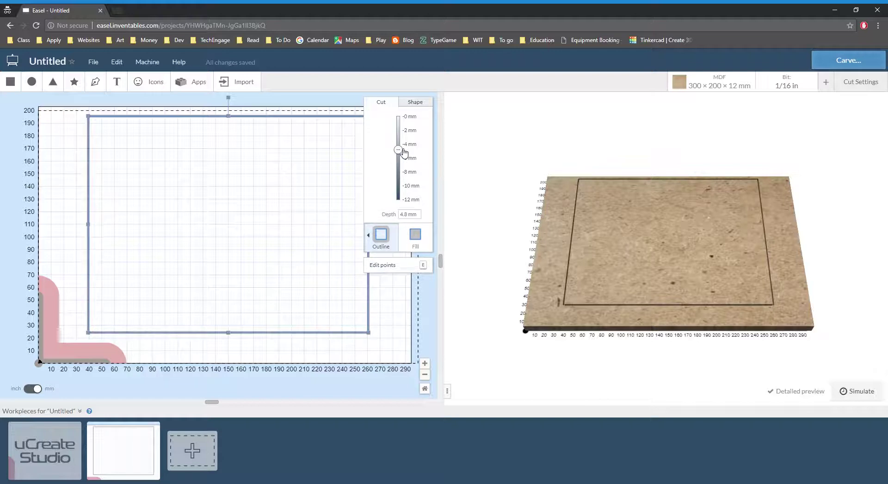
pyautogui.moveTo(399, 150); pyautogui.dragTo(399, 200)
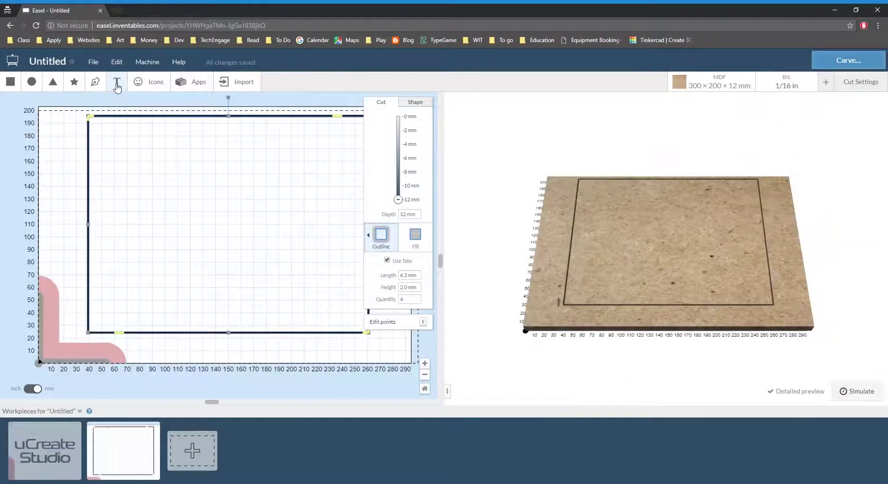
# Add 'UNIVERSITY OF' in Homestead, 150 mm wide, rotated 90°, at Y 110 mm
pyautogui.click(117, 84)
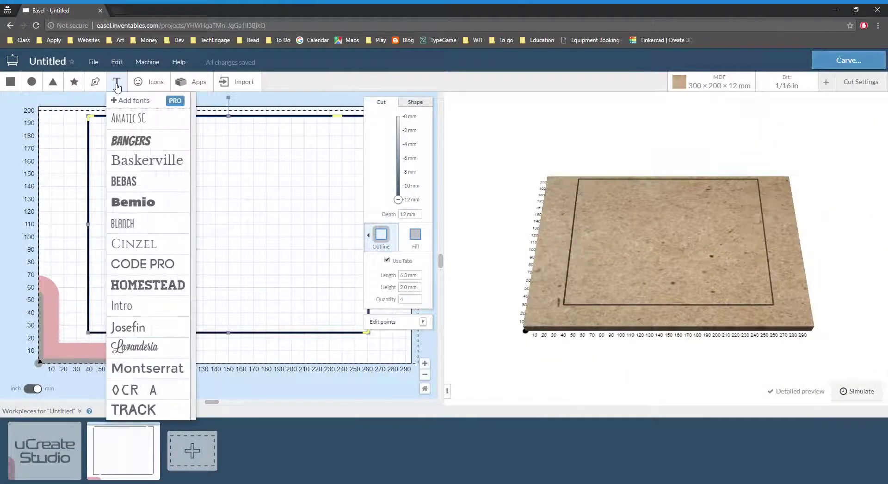
pyautogui.click(151, 285)
pyautogui.write('UN')
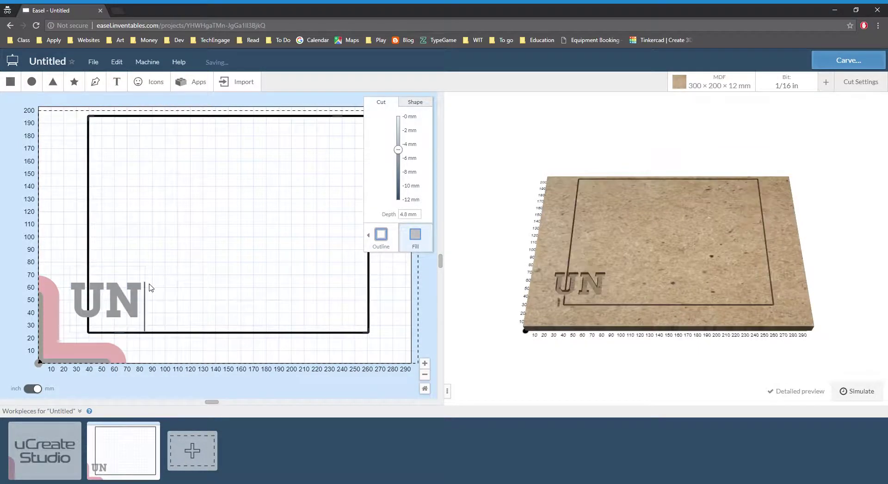
pyautogui.write('IVERSITY')
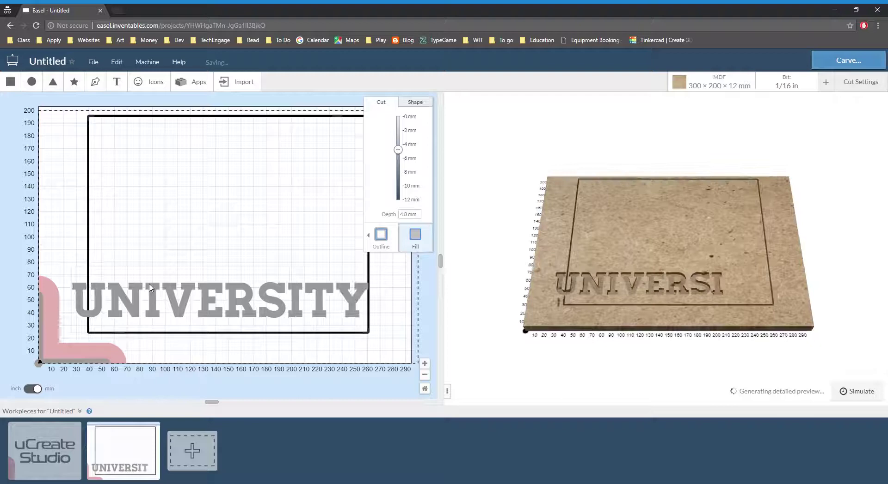
pyautogui.write(' OF')
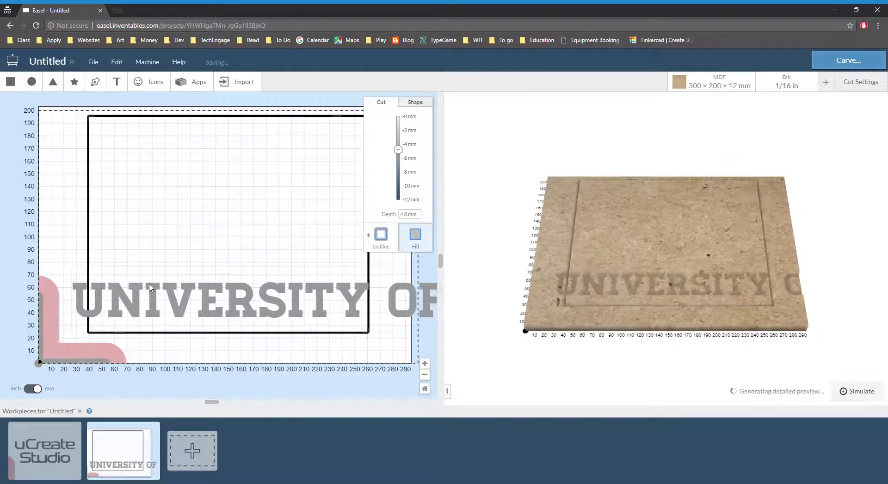
pyautogui.click(418, 102)
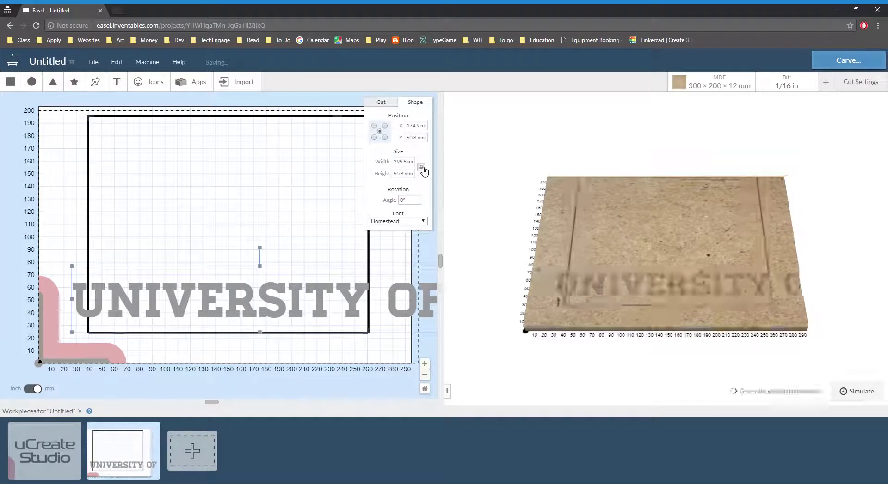
pyautogui.click(408, 163)
pyautogui.write('150')
pyautogui.press('Tab')
pyautogui.press('Tab')
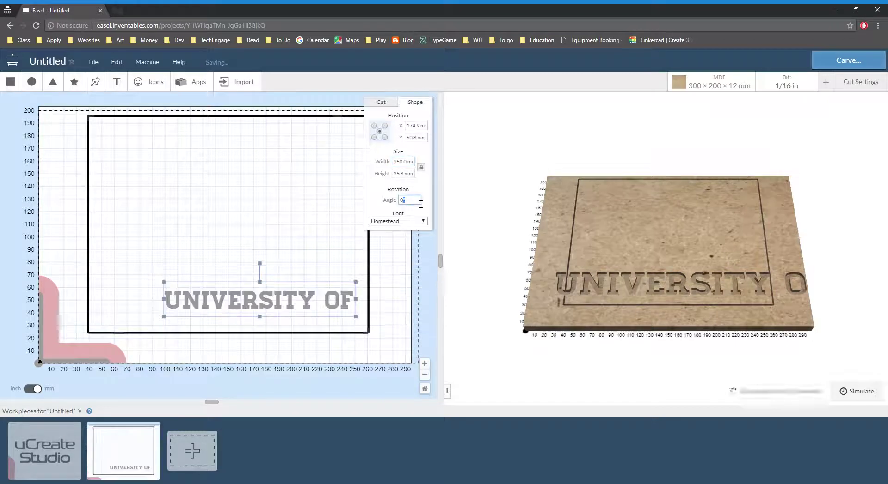
pyautogui.write('90')
pyautogui.press('Return')
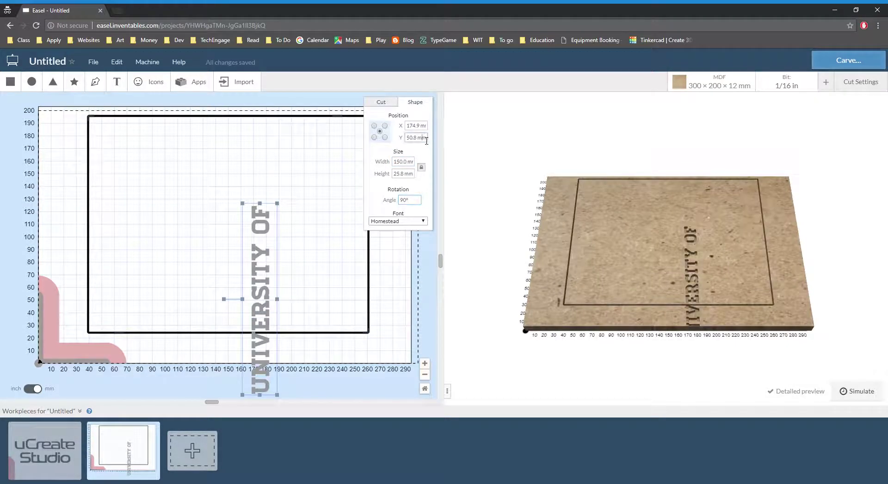
pyautogui.write('10')
pyautogui.press('Return')
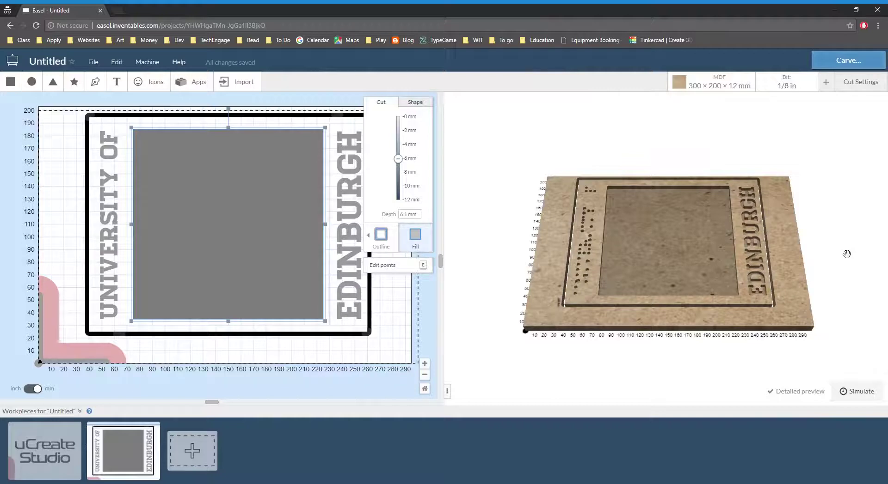
# Add a 1/16 in detail bit alongside the 1/8 in bit and rerun the simulation
pyautogui.click(859, 391)
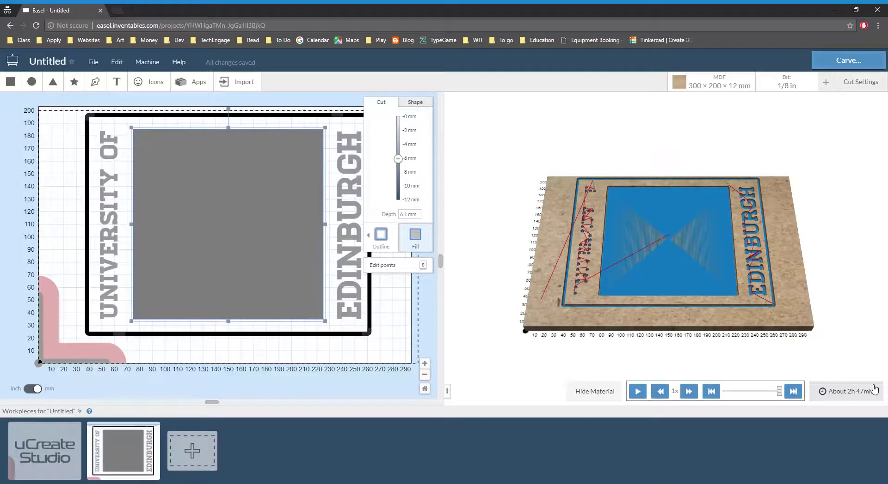
pyautogui.click(825, 83)
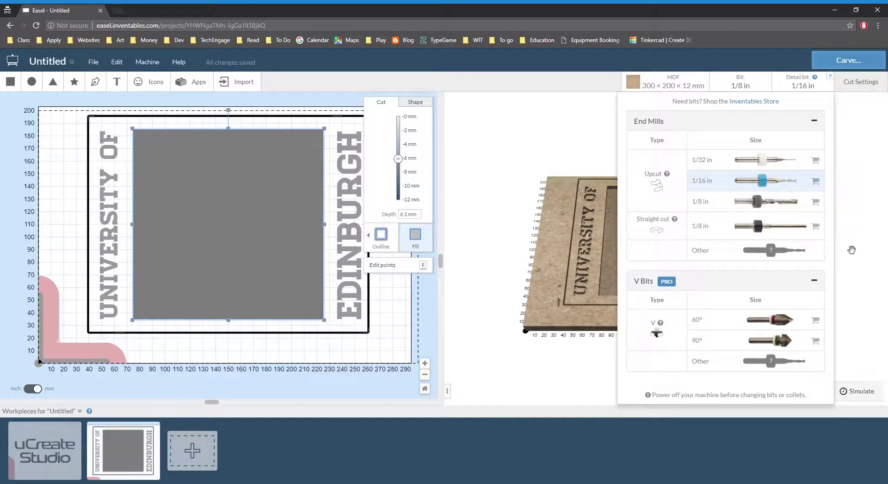
pyautogui.click(862, 270)
pyautogui.click(858, 393)
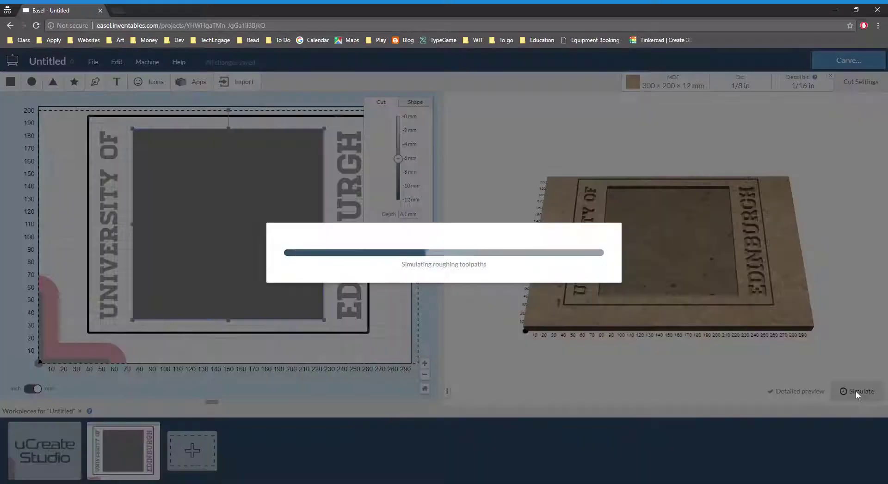